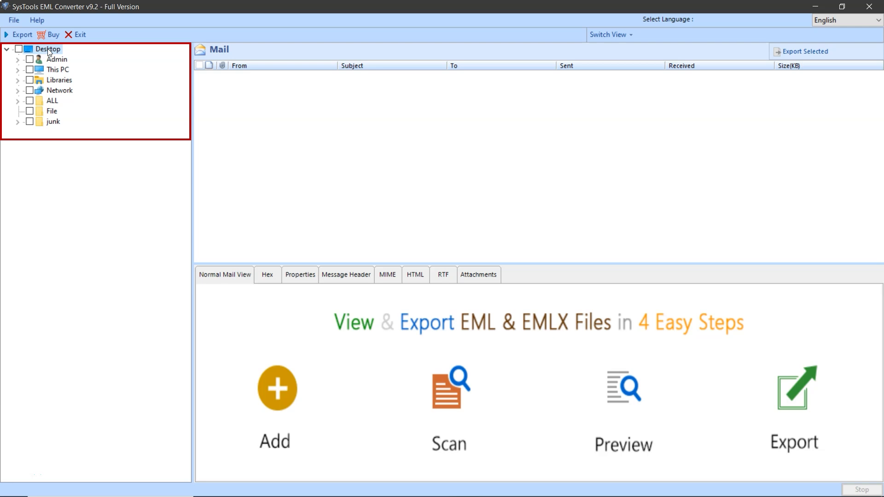
Load the File folder from the desktop and preview the email "A Message from our Director of Training".
{"action": "left_click", "coordinate": [29, 111]}
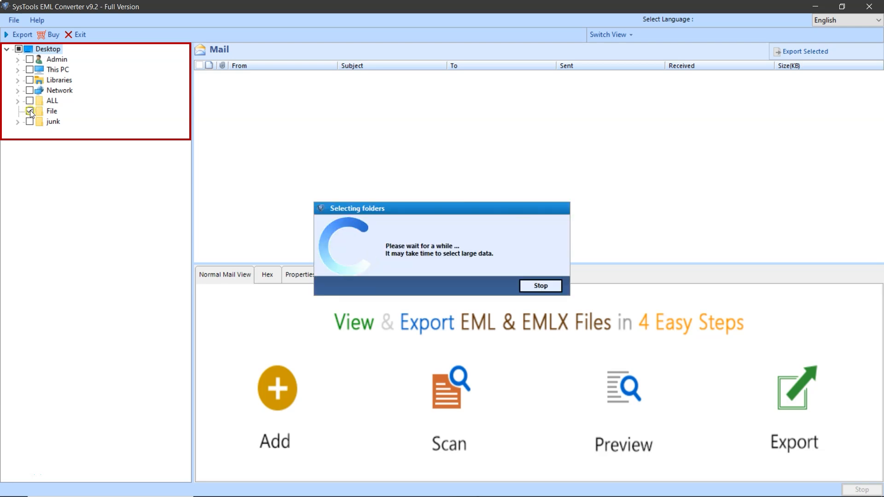
{"action": "left_click", "coordinate": [41, 111]}
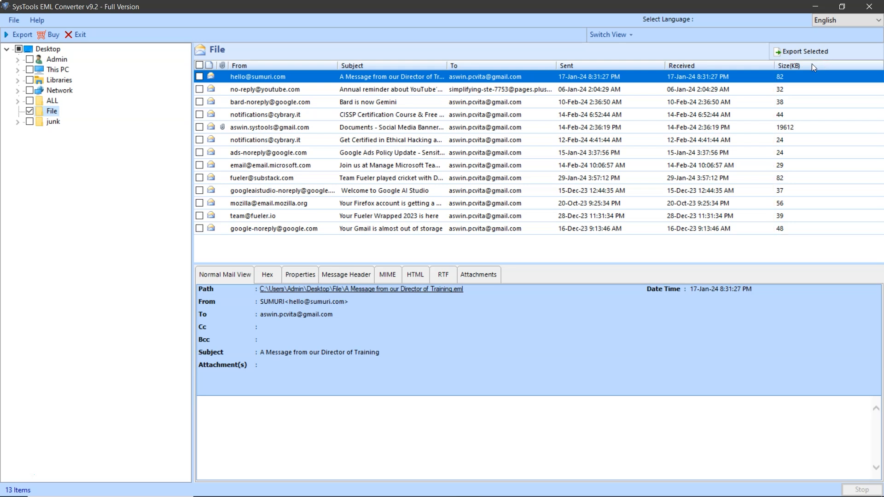
{"action": "left_click", "coordinate": [255, 79]}
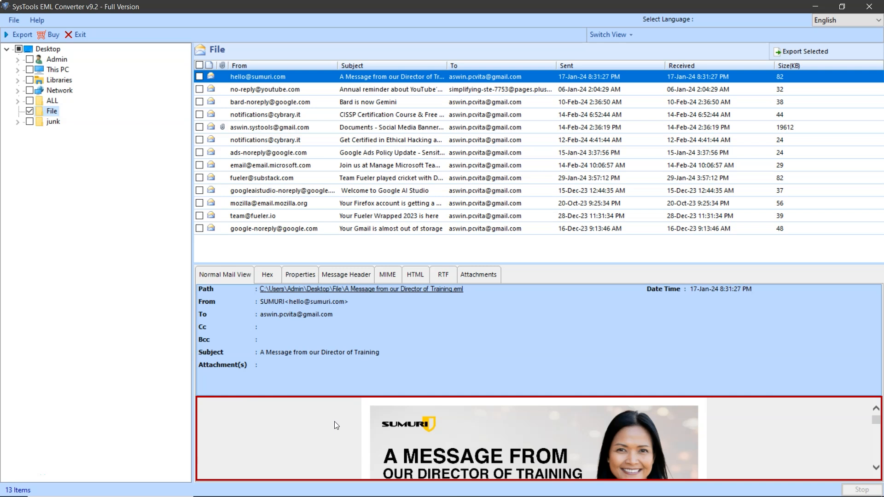
{"action": "scroll", "coordinate": [336, 425], "scroll_direction": "down", "scroll_amount": 5}
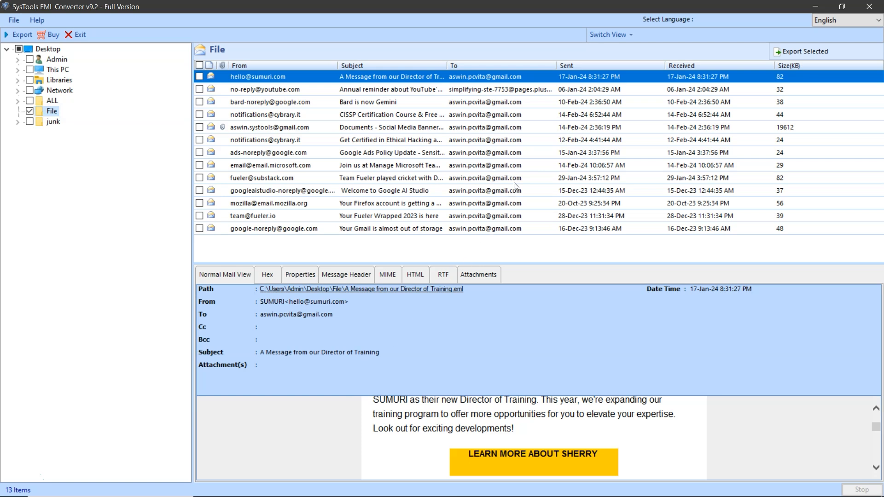
Switch the preview to the vertical layout, read through the message there, and return to the horizontal layout.
{"action": "left_click", "coordinate": [606, 35]}
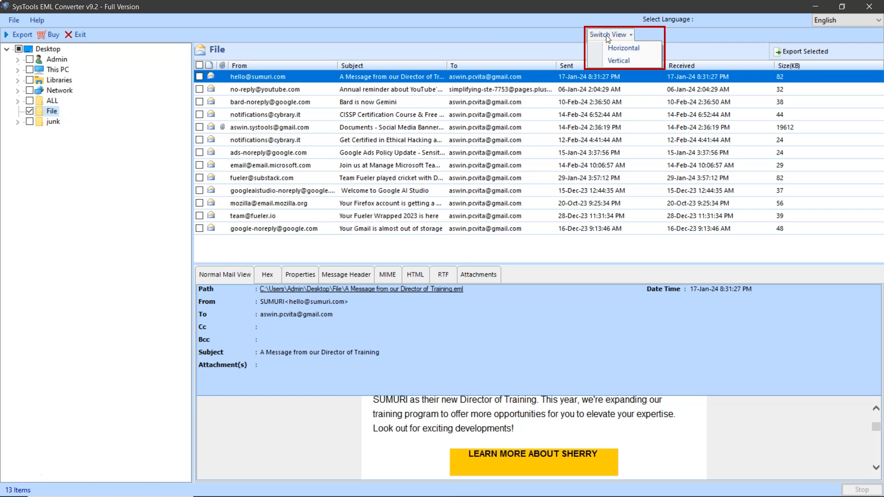
{"action": "left_click", "coordinate": [612, 60]}
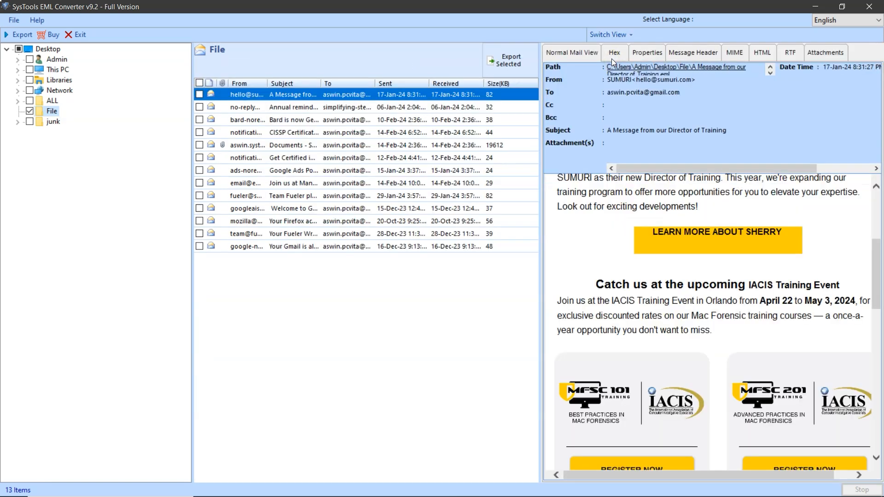
{"action": "scroll", "coordinate": [570, 262], "scroll_direction": "down", "scroll_amount": 15}
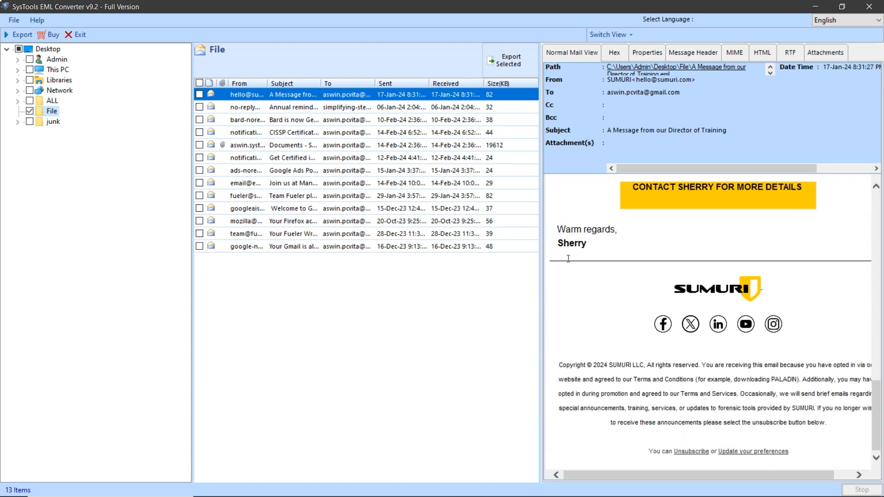
{"action": "left_click", "coordinate": [608, 34]}
{"action": "left_click", "coordinate": [615, 51]}
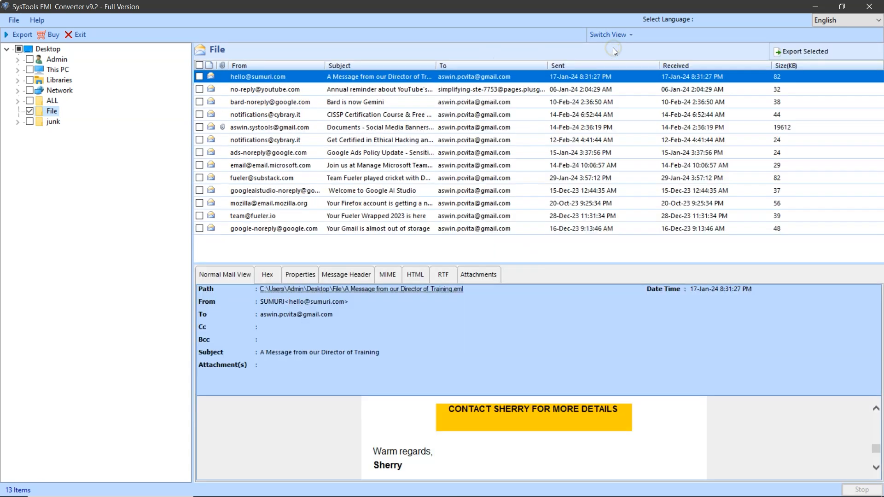
Examine the email in the Hex, Properties, Message Header, MIME, HTML, RTF and Attachments views.
{"action": "left_click", "coordinate": [268, 275]}
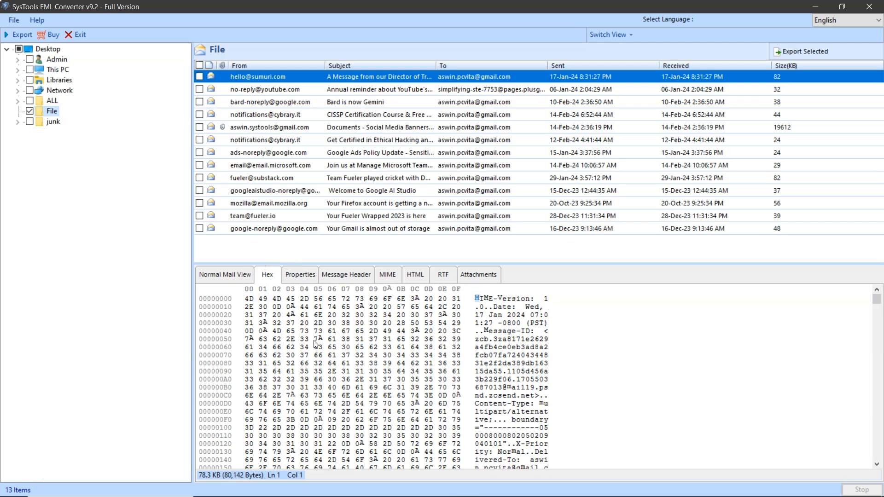
{"action": "left_click", "coordinate": [299, 276]}
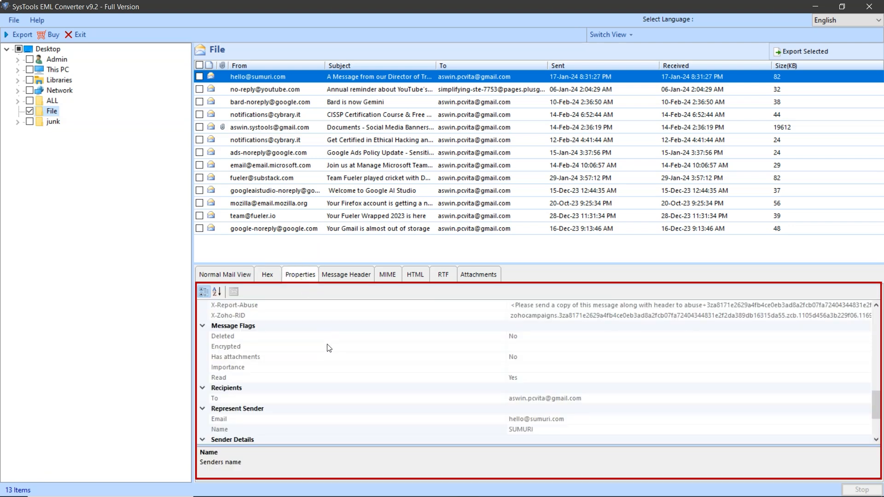
{"action": "left_click", "coordinate": [329, 274]}
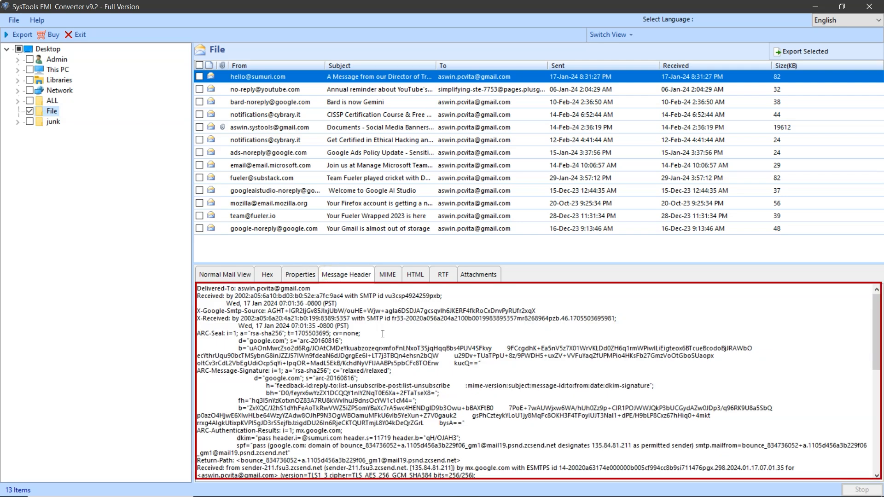
{"action": "left_click", "coordinate": [388, 275]}
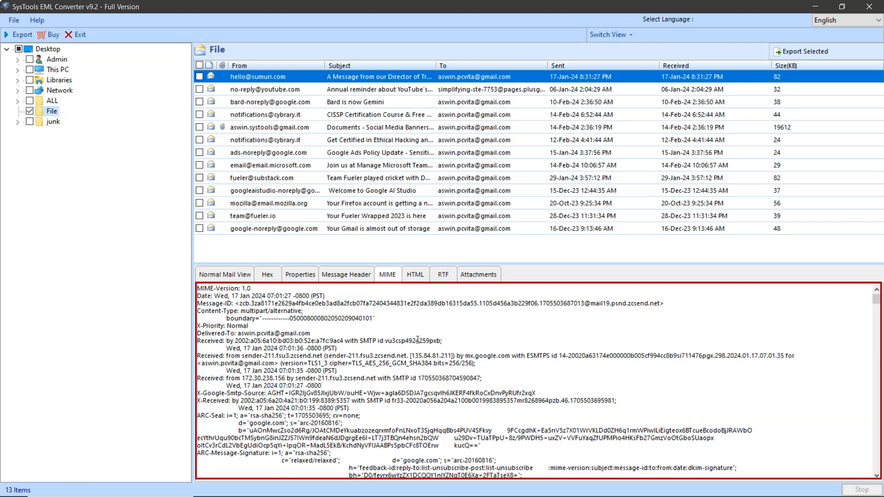
{"action": "left_click", "coordinate": [416, 275]}
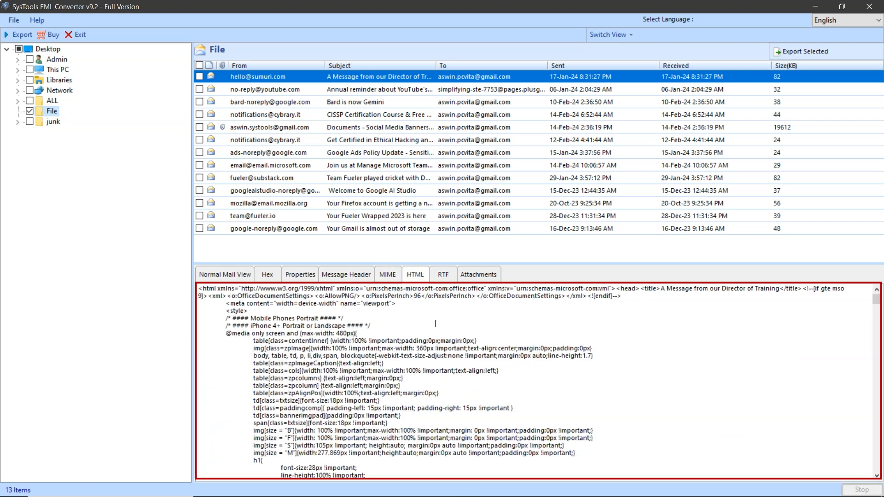
{"action": "left_click", "coordinate": [443, 274]}
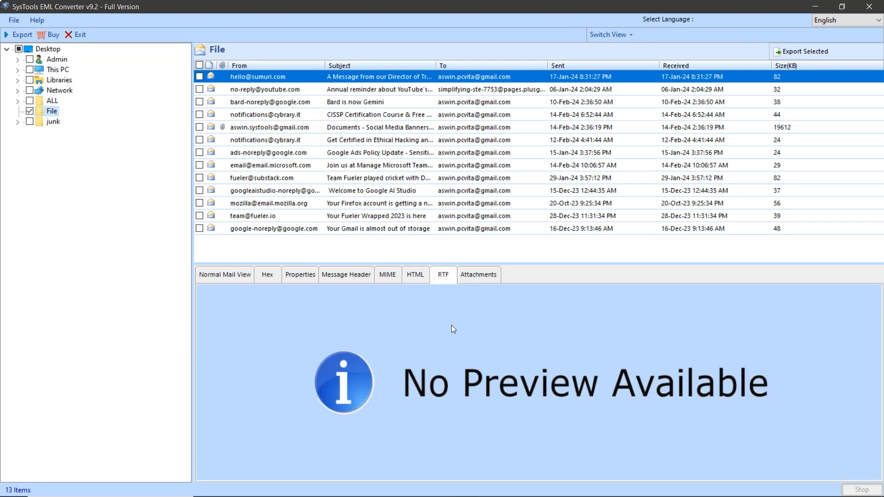
{"action": "left_click", "coordinate": [480, 275]}
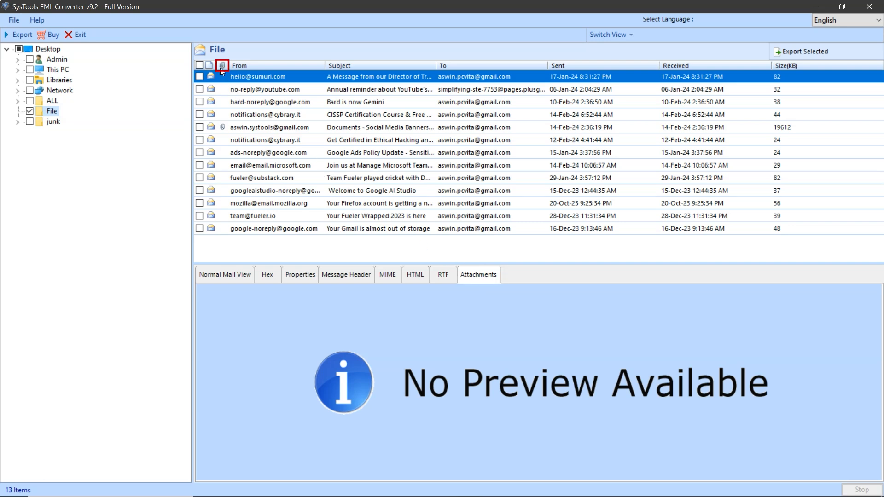
View the attachments of the 19612 KB email, and return to the normal mail view of the "Director of Training" message.
{"action": "left_click", "coordinate": [223, 127]}
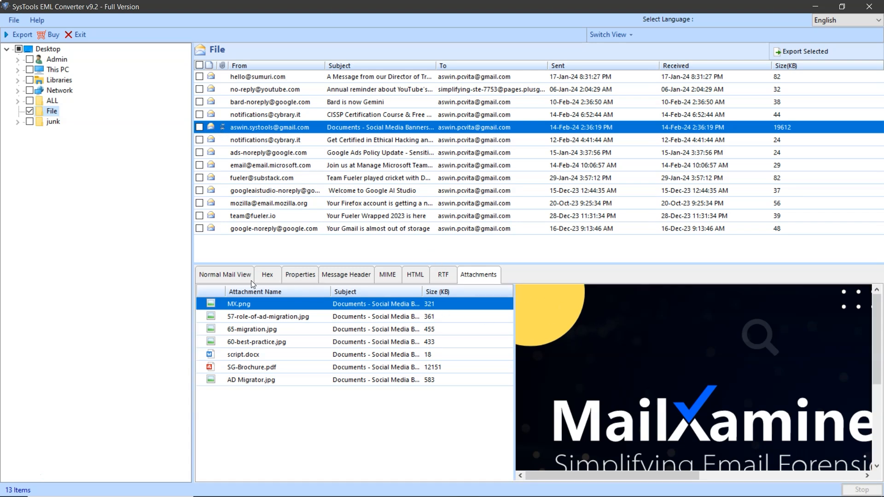
{"action": "left_click", "coordinate": [236, 278]}
{"action": "left_click", "coordinate": [241, 76]}
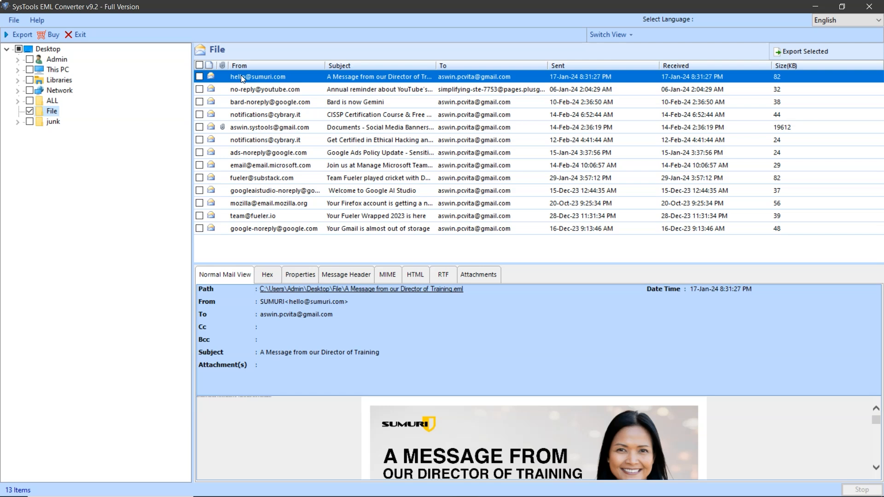
Mark all emails in the File folder for export.
{"action": "left_click", "coordinate": [199, 77]}
{"action": "left_click", "coordinate": [199, 89]}
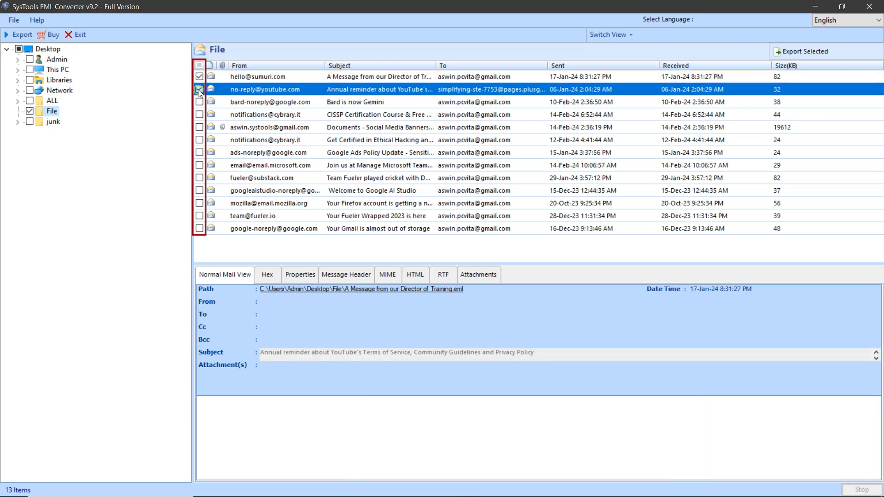
{"action": "left_click", "coordinate": [199, 102]}
{"action": "left_click", "coordinate": [199, 115]}
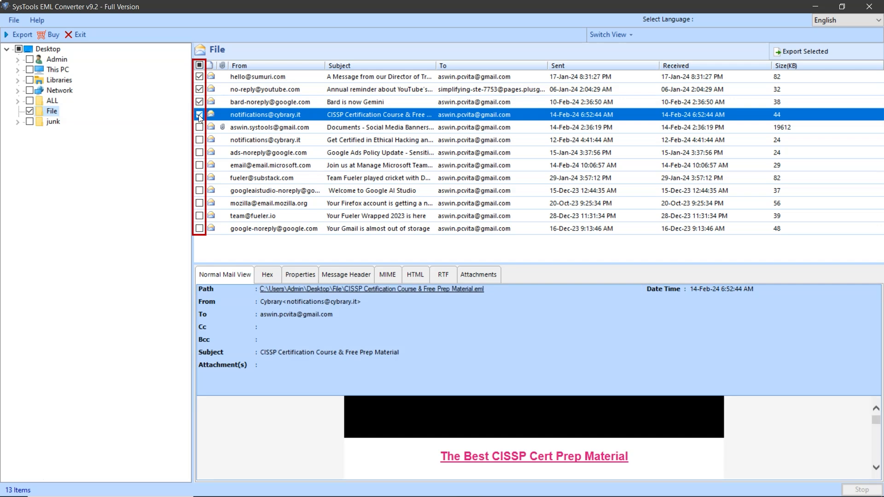
{"action": "left_click", "coordinate": [200, 65]}
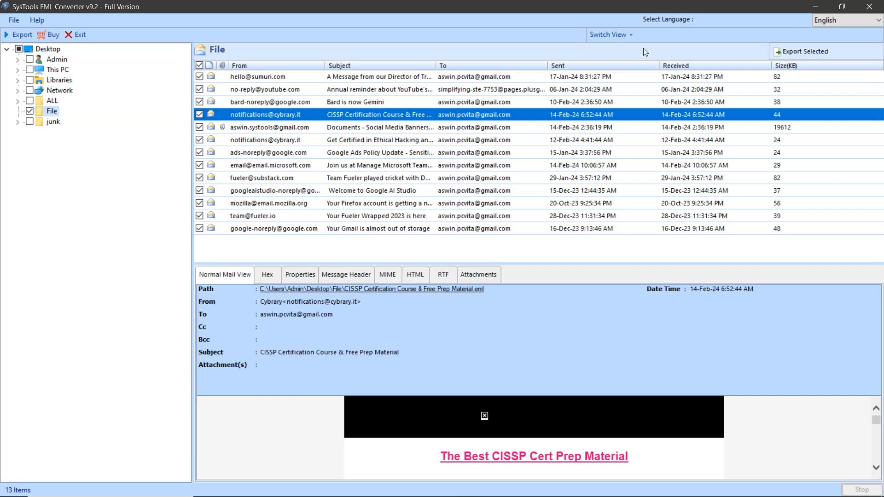
Open the export options, go through the formats from PDF to Office 365, and choose MBOX as the export type.
{"action": "left_click", "coordinate": [12, 37]}
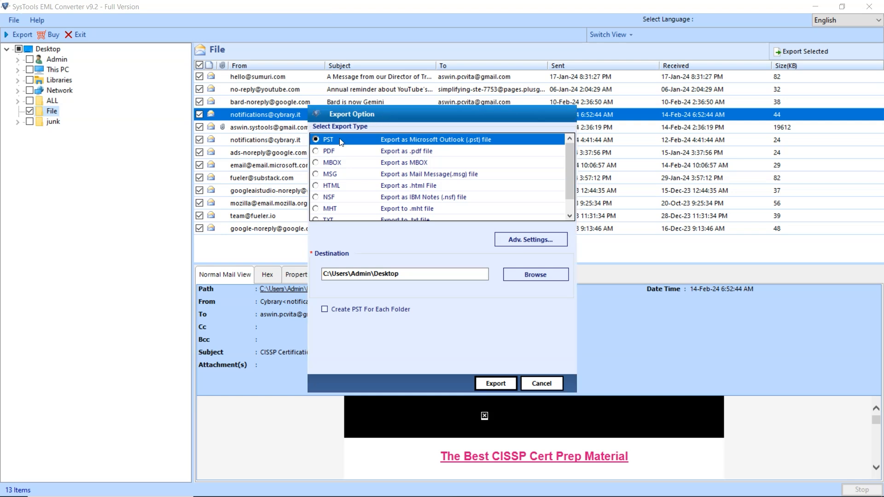
{"action": "left_click", "coordinate": [340, 151]}
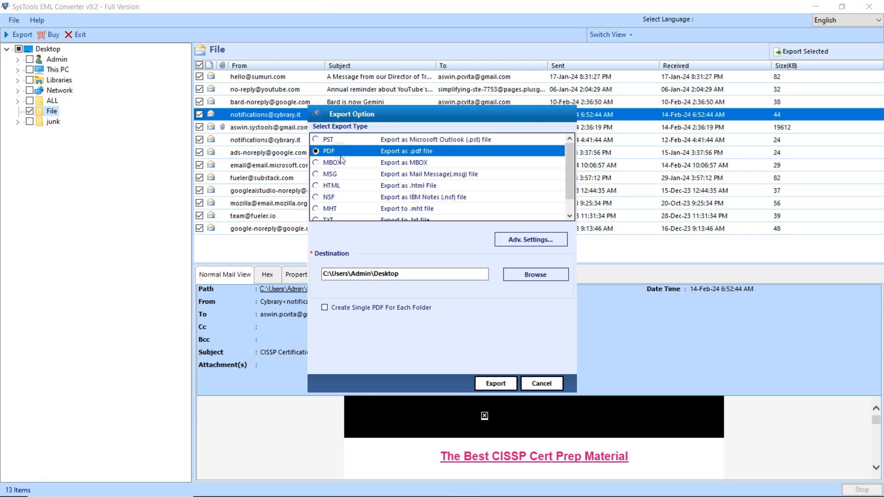
{"action": "left_click", "coordinate": [343, 163]}
{"action": "left_click", "coordinate": [343, 174]}
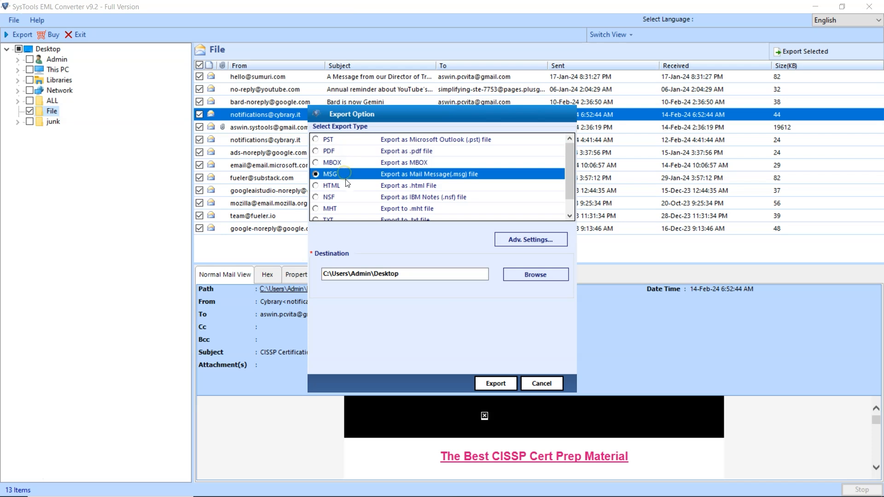
{"action": "left_click", "coordinate": [346, 185]}
{"action": "left_click", "coordinate": [347, 197]}
{"action": "left_click", "coordinate": [348, 208]}
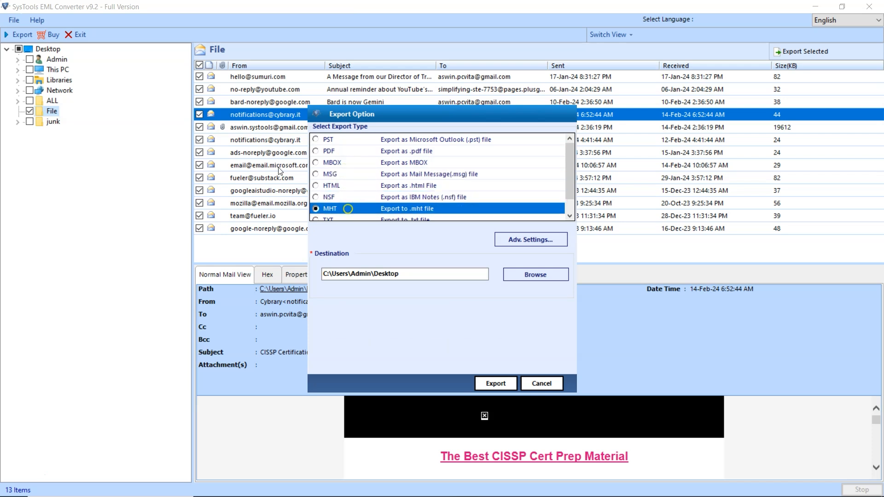
{"action": "scroll", "coordinate": [348, 210], "scroll_direction": "down", "scroll_amount": 1}
{"action": "left_click", "coordinate": [347, 197]}
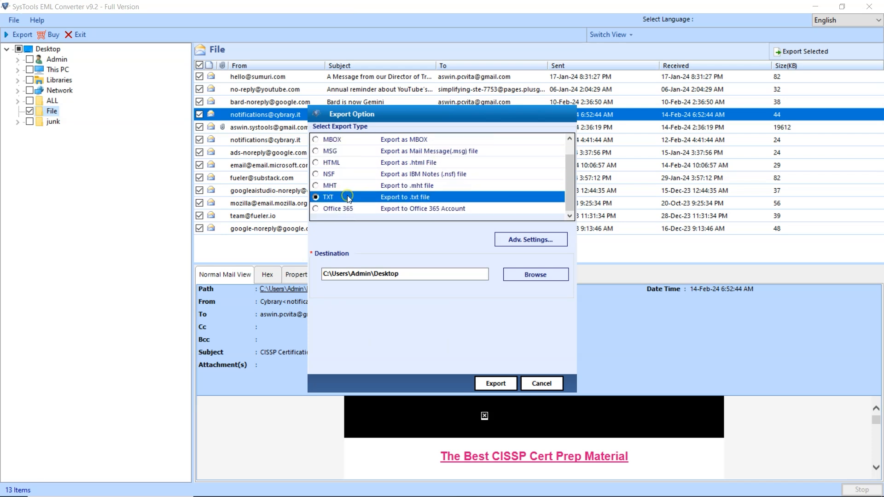
{"action": "left_click", "coordinate": [347, 209]}
{"action": "left_click", "coordinate": [355, 208]}
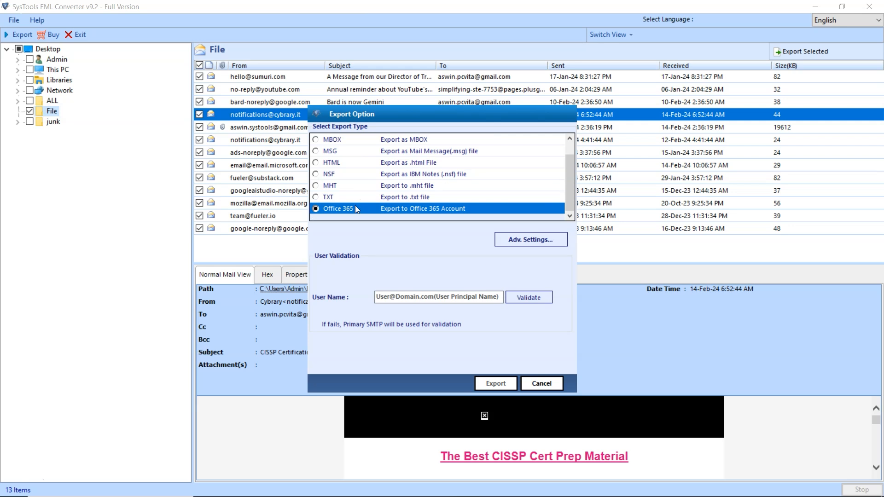
{"action": "left_click", "coordinate": [318, 140]}
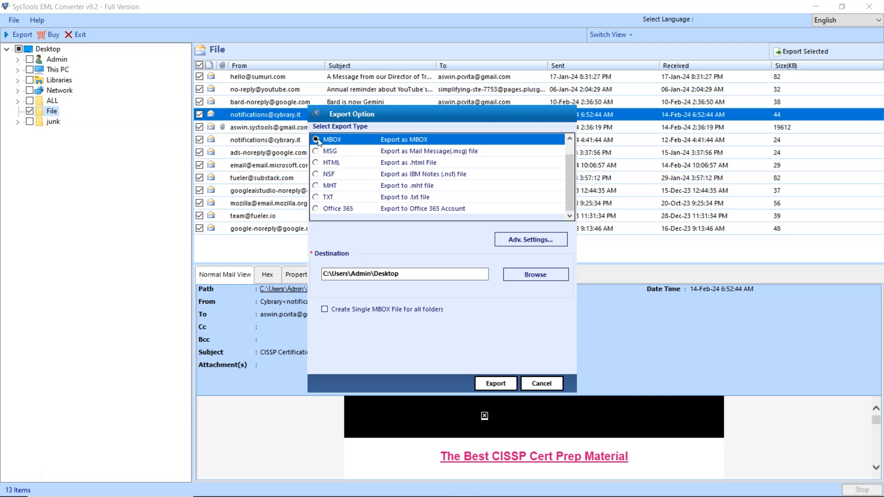
Try the date filter in the advanced MBOX settings, turn it off again, and discard the settings.
{"action": "left_click", "coordinate": [525, 237]}
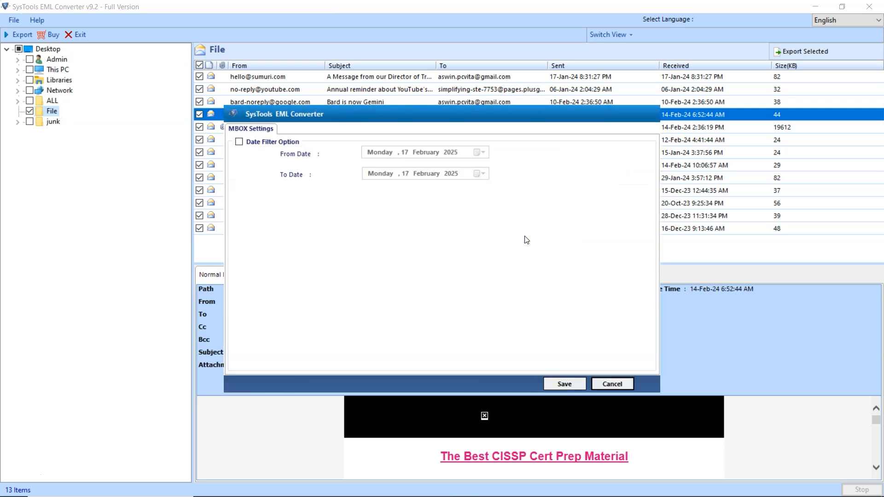
{"action": "left_click", "coordinate": [239, 142]}
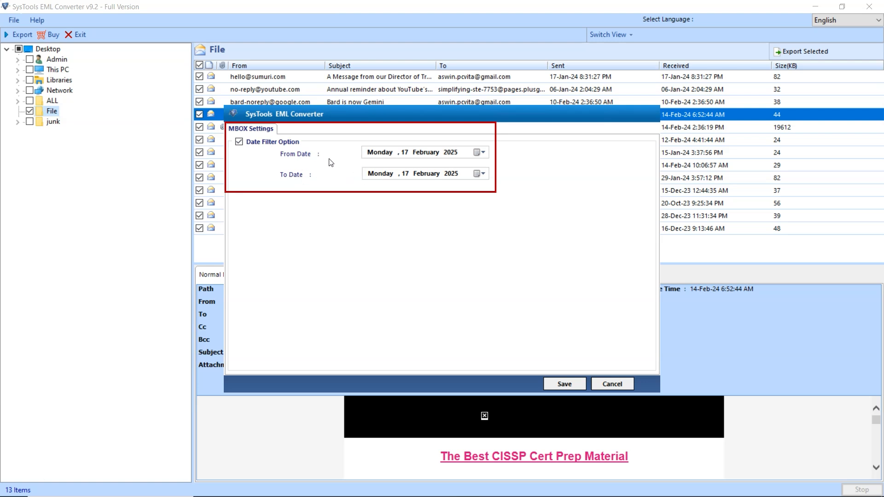
{"action": "left_click", "coordinate": [240, 143]}
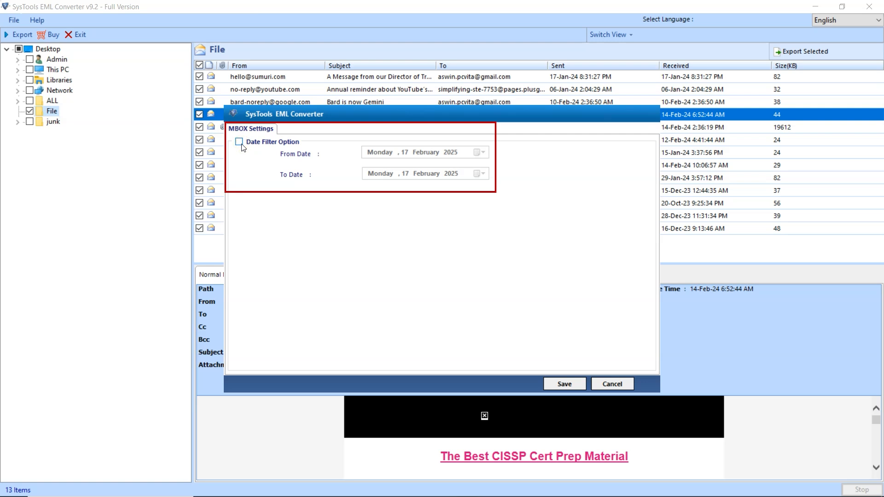
{"action": "left_click", "coordinate": [621, 382]}
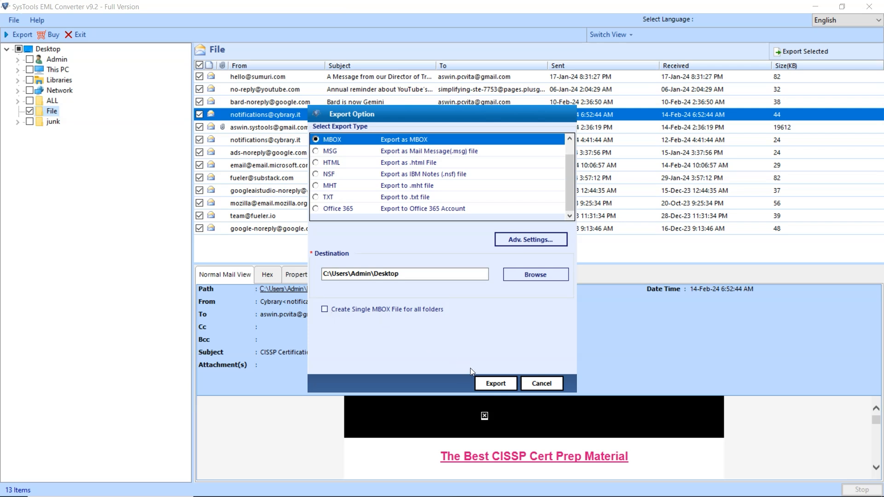
Export the emails as MBOX to C:\Users\Admin\Desktop and close the completion notice.
{"action": "left_click", "coordinate": [496, 383]}
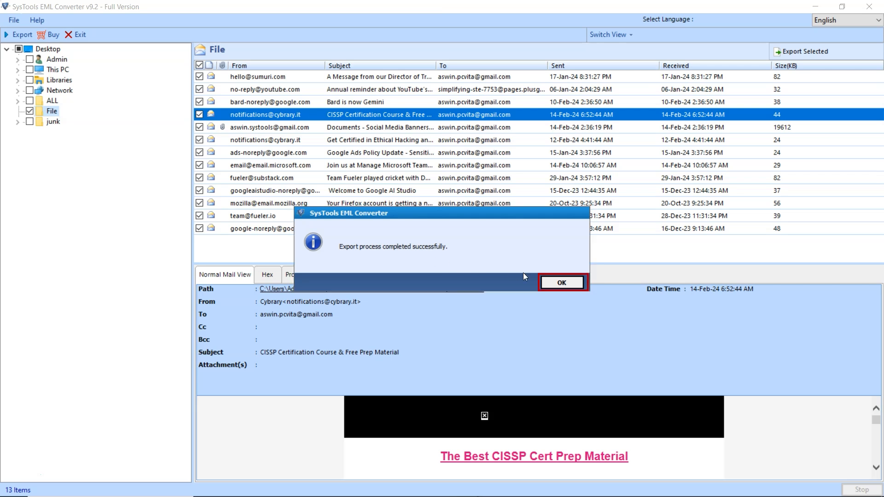
{"action": "left_click", "coordinate": [560, 283]}
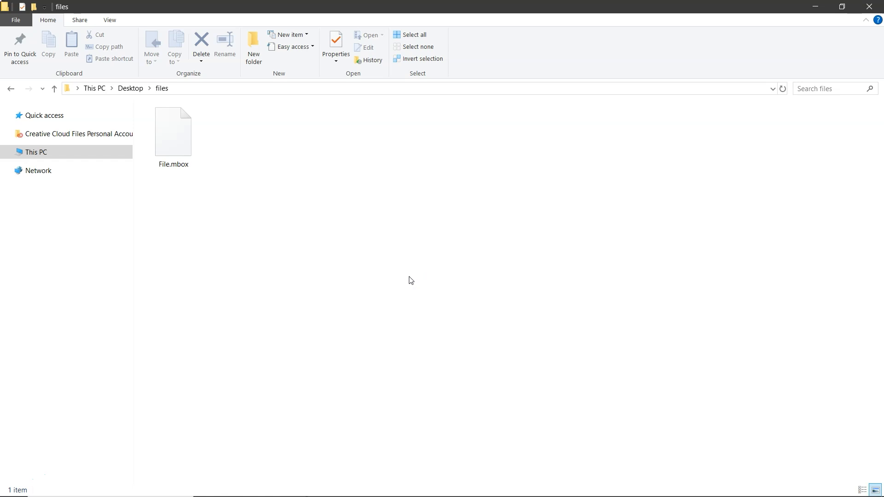
Locate the exported File.mbox, and check the Firefox account and Google AI Studio messages of its File folder in Thunderbird.
{"action": "left_click", "coordinate": [170, 140]}
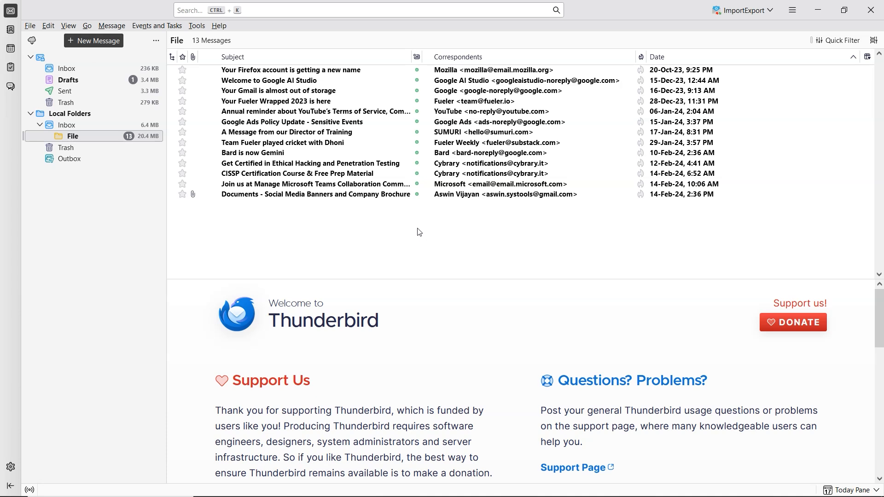
{"action": "left_click", "coordinate": [322, 73]}
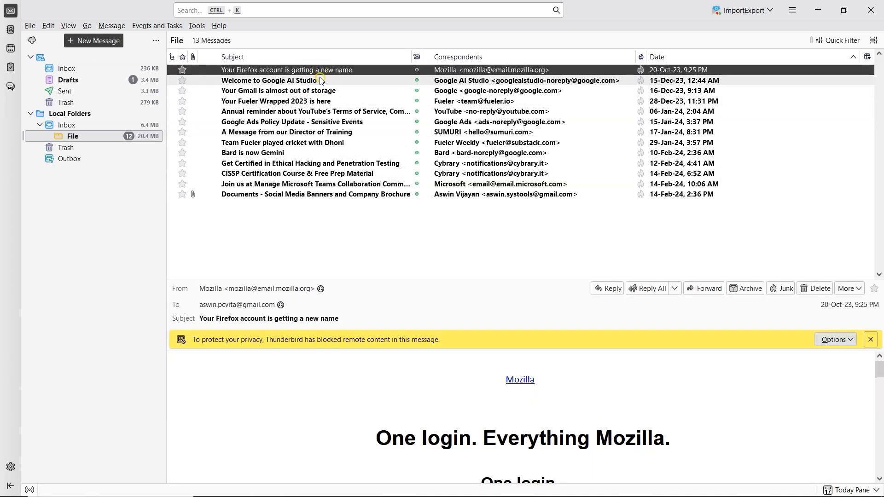
{"action": "left_click", "coordinate": [321, 80]}
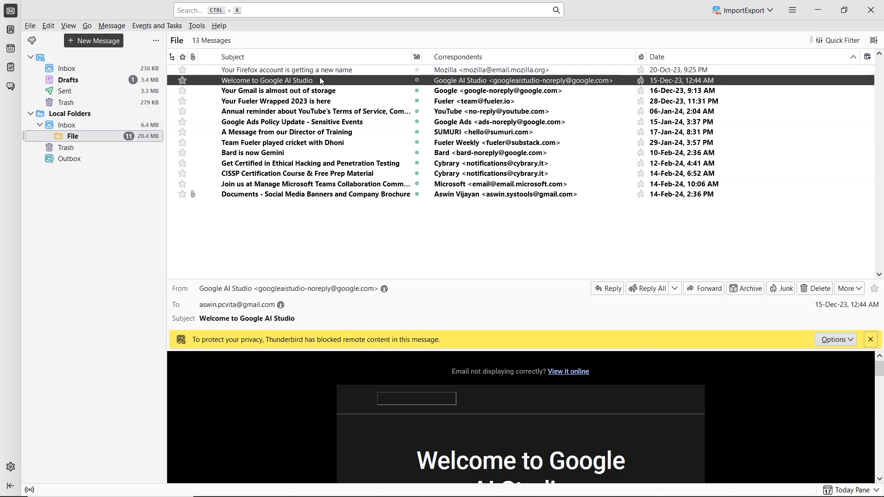